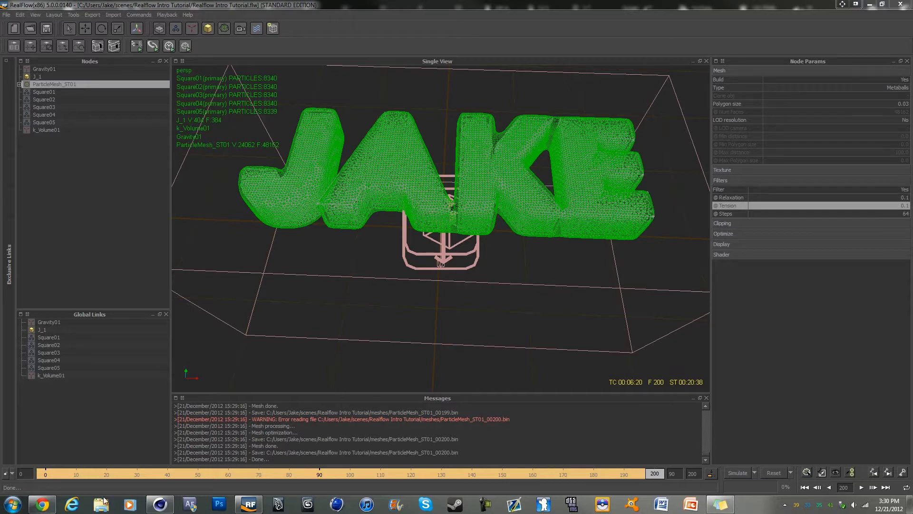
Scrub the RealFlow simulation, then return to Cinema 4D and hide the JAKE text
{"action": "left_click_drag", "start_coordinate": [47, 473], "coordinate": [493, 453]}
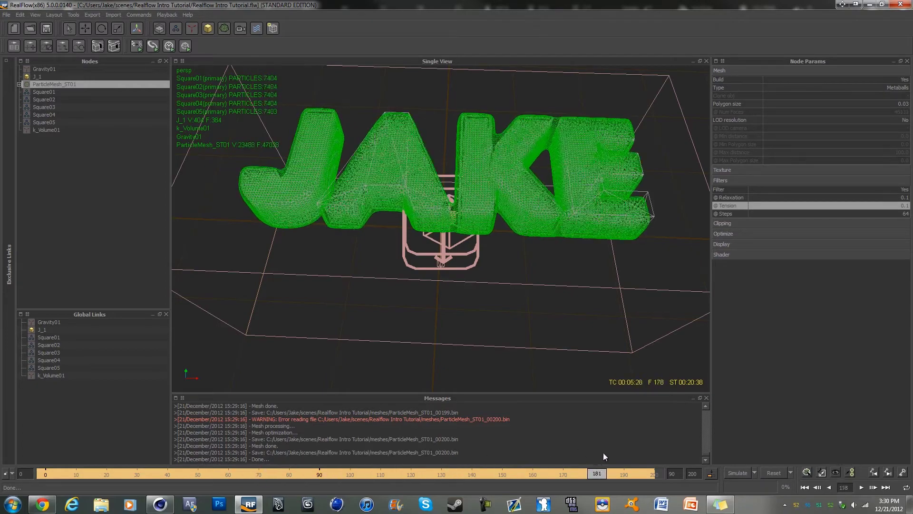
{"action": "mouse_move", "coordinate": [493, 453]}
{"action": "left_mouse_down"}
{"action": "mouse_move", "coordinate": [372, 443]}
{"action": "mouse_move", "coordinate": [438, 428]}
{"action": "left_mouse_up"}
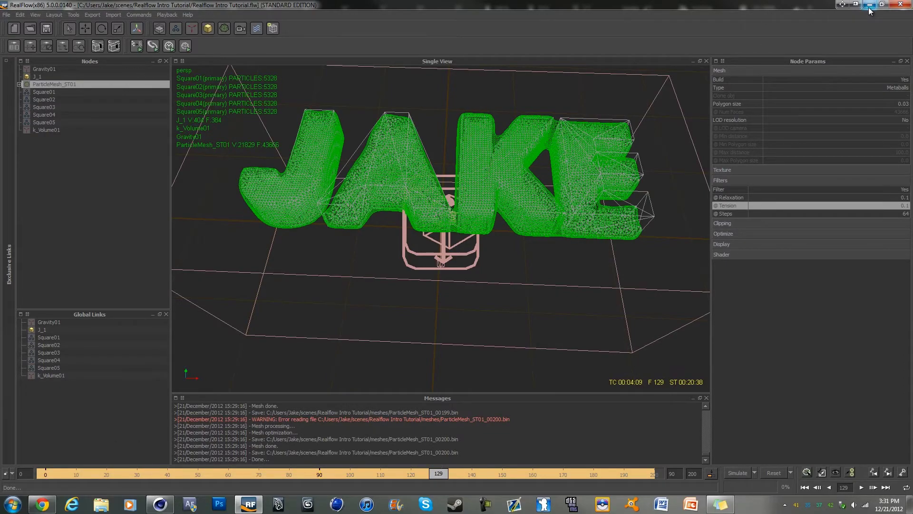
{"action": "left_click", "coordinate": [870, 7]}
{"action": "left_click", "coordinate": [776, 23]}
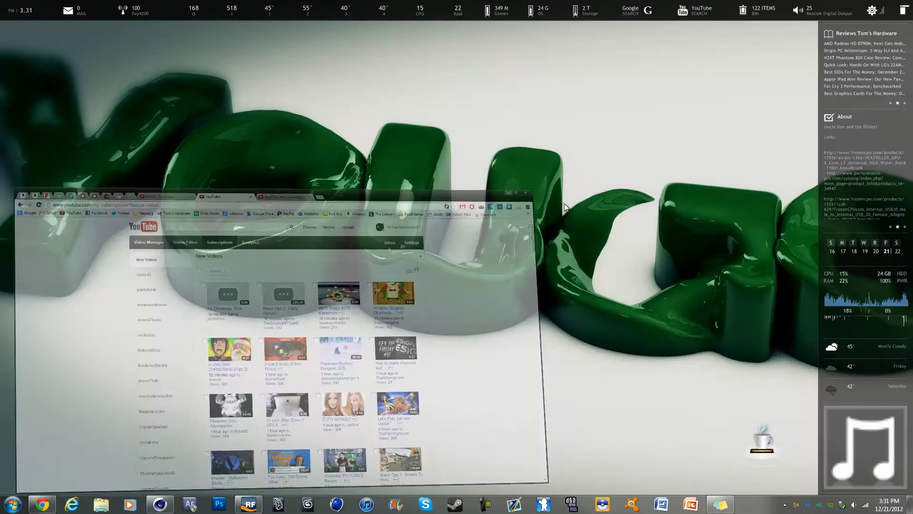
{"action": "left_click", "coordinate": [160, 505]}
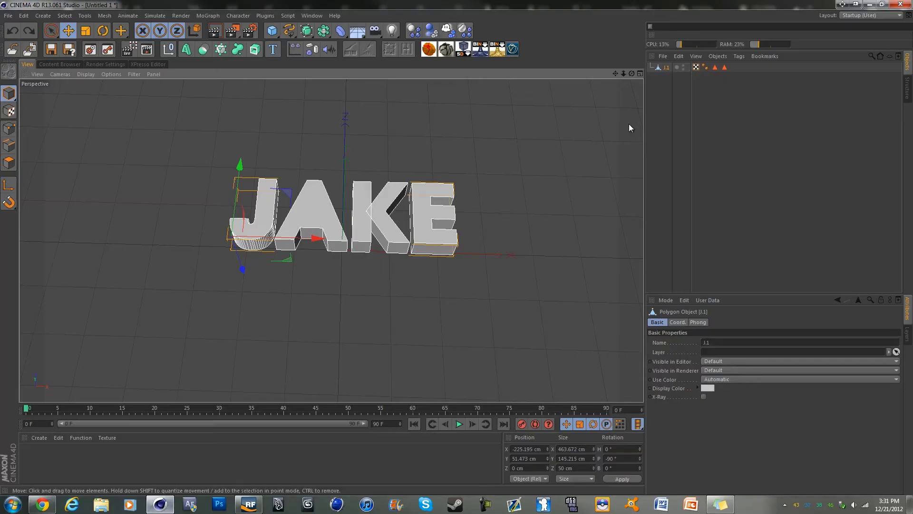
{"action": "left_click", "coordinate": [682, 65]}
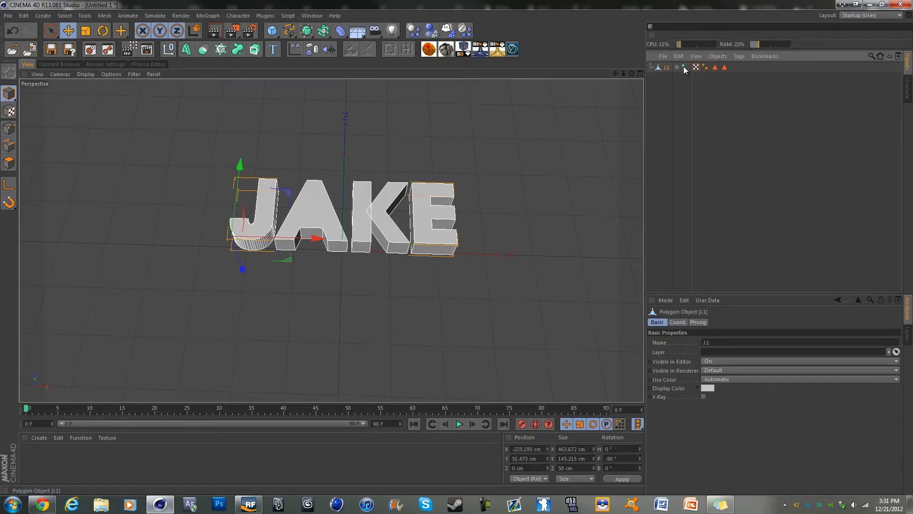
{"action": "left_click", "coordinate": [676, 116]}
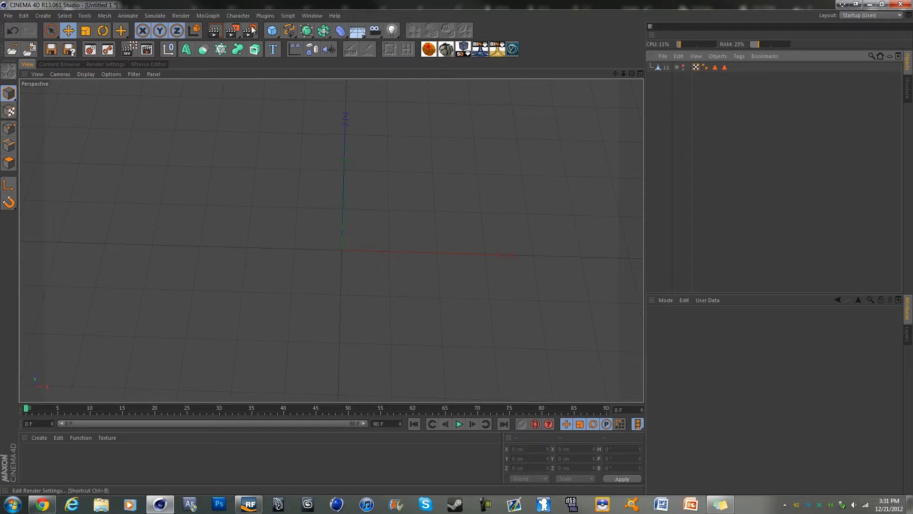
Add a RealFlow Mesh Importer loading the first ParticleMesh_ST01 BIN from the meshes folder
{"action": "left_click", "coordinate": [265, 16]}
{"action": "mouse_move", "coordinate": [278, 52]}
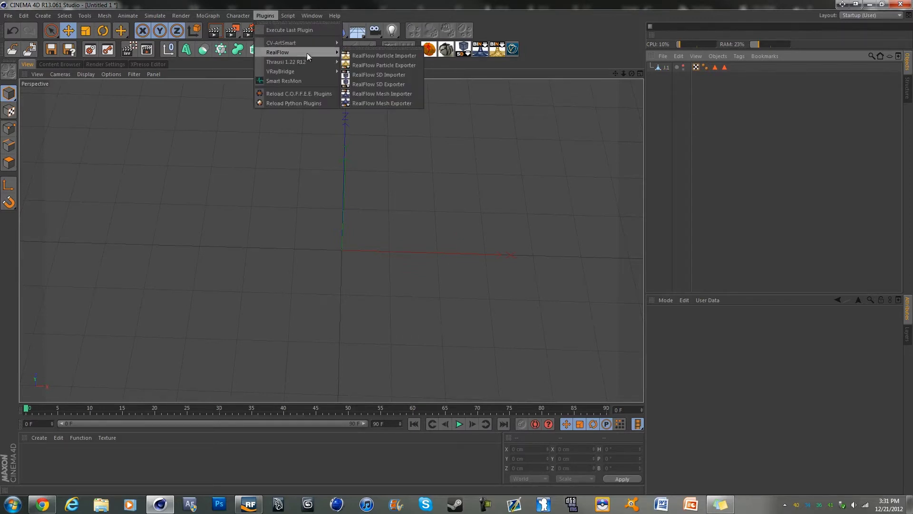
{"action": "left_click", "coordinate": [392, 95]}
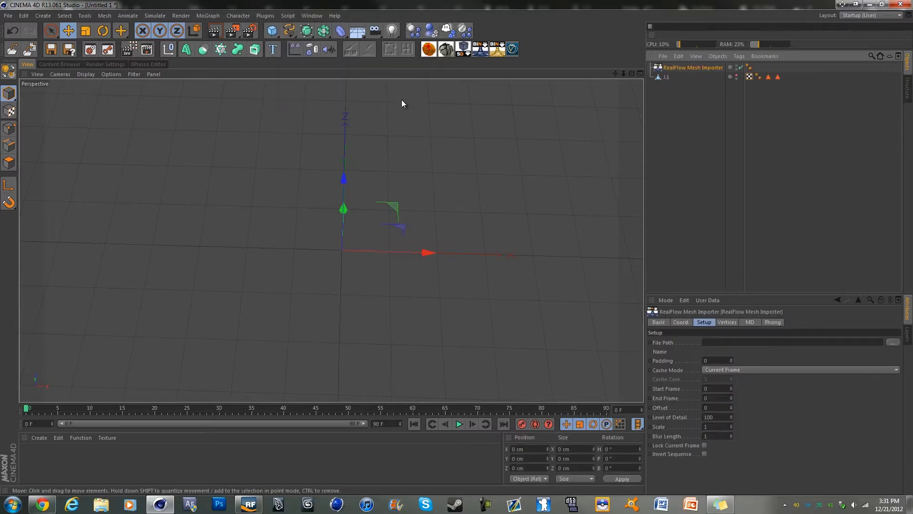
{"action": "left_click", "coordinate": [895, 343]}
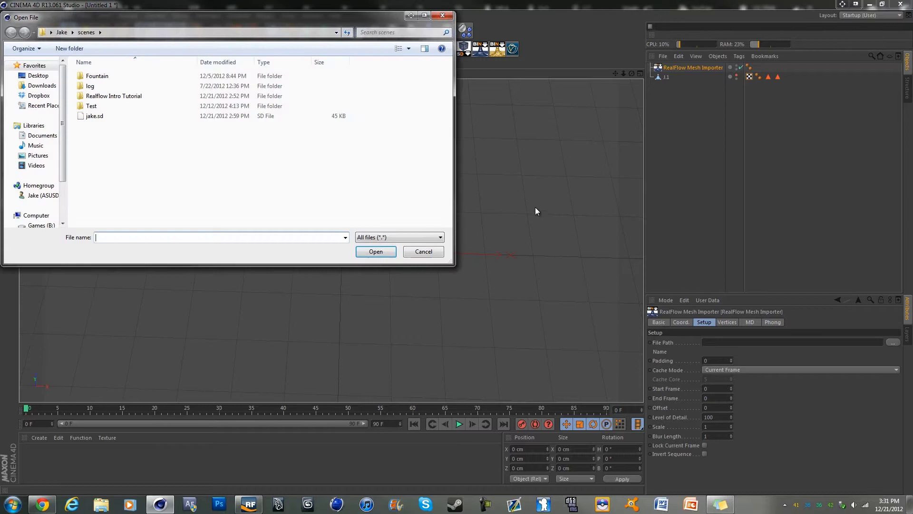
{"action": "left_click", "coordinate": [62, 33]}
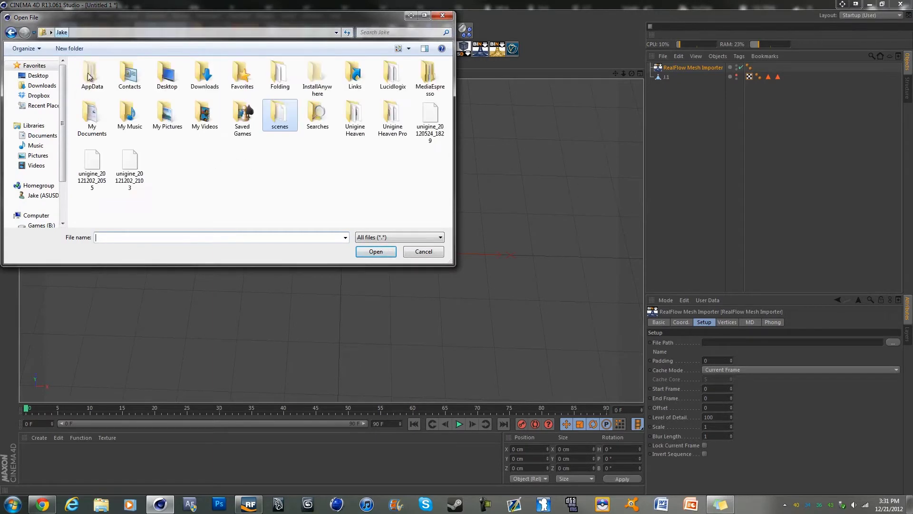
{"action": "double_click", "coordinate": [288, 120]}
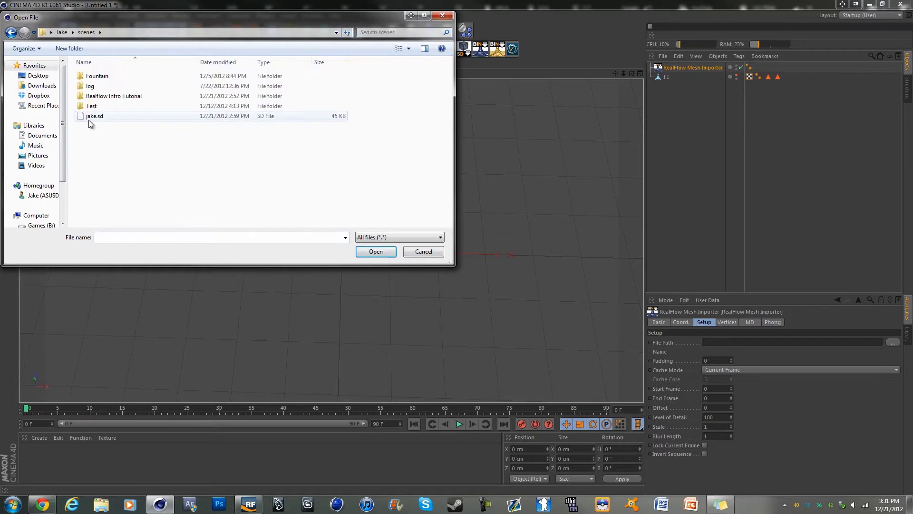
{"action": "double_click", "coordinate": [104, 97]}
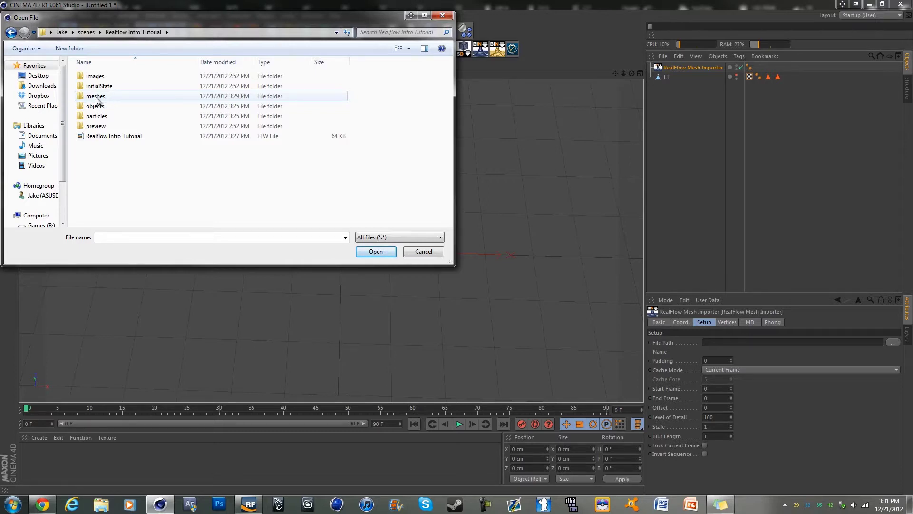
{"action": "double_click", "coordinate": [97, 98]}
{"action": "scroll", "coordinate": [448, 73], "scroll_direction": "down", "scroll_amount": 5}
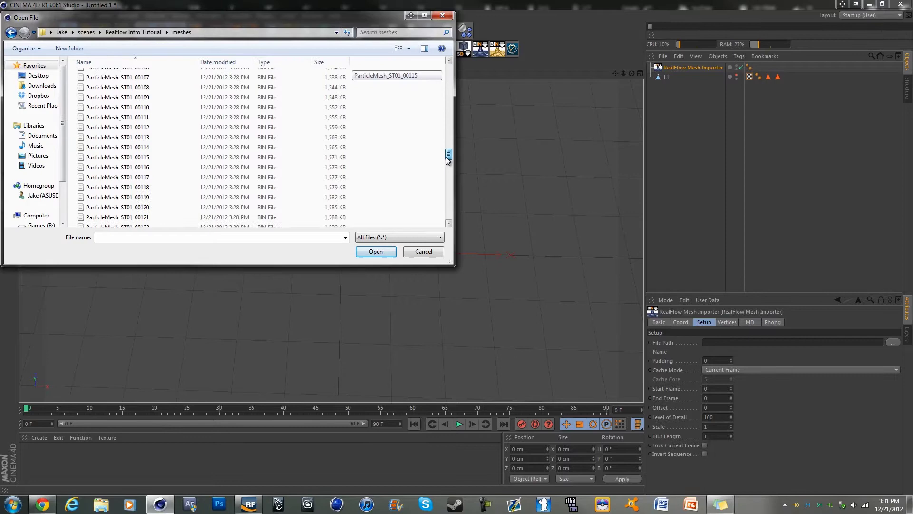
{"action": "scroll", "coordinate": [448, 73], "scroll_direction": "down", "scroll_amount": 5}
{"action": "scroll", "coordinate": [448, 72], "scroll_direction": "up", "scroll_amount": 5}
{"action": "scroll", "coordinate": [449, 69], "scroll_direction": "up", "scroll_amount": 5}
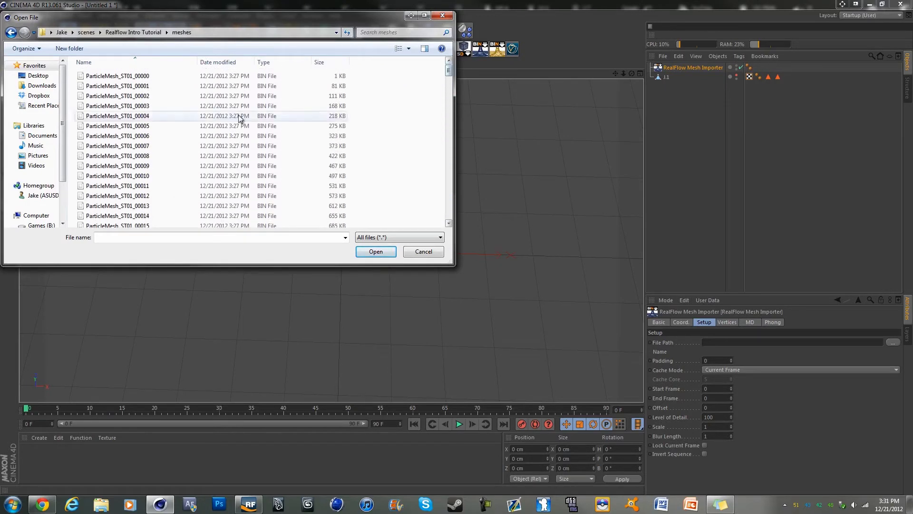
{"action": "double_click", "coordinate": [128, 76]}
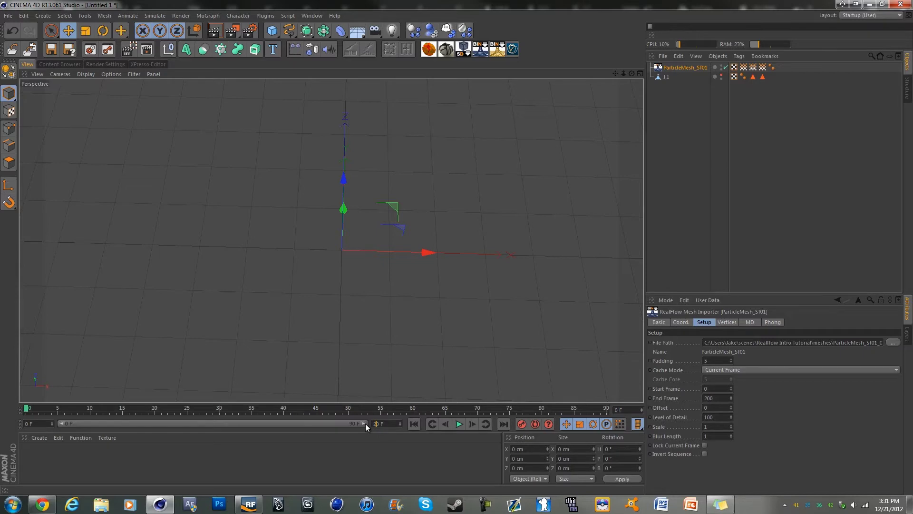
{"action": "type", "text": "00"}
Set the end frame and scene range to 200, then play and scrub the JAKE mesh
{"action": "key", "text": "Return"}
{"action": "left_click_drag", "start_coordinate": [203, 423], "coordinate": [365, 424]}
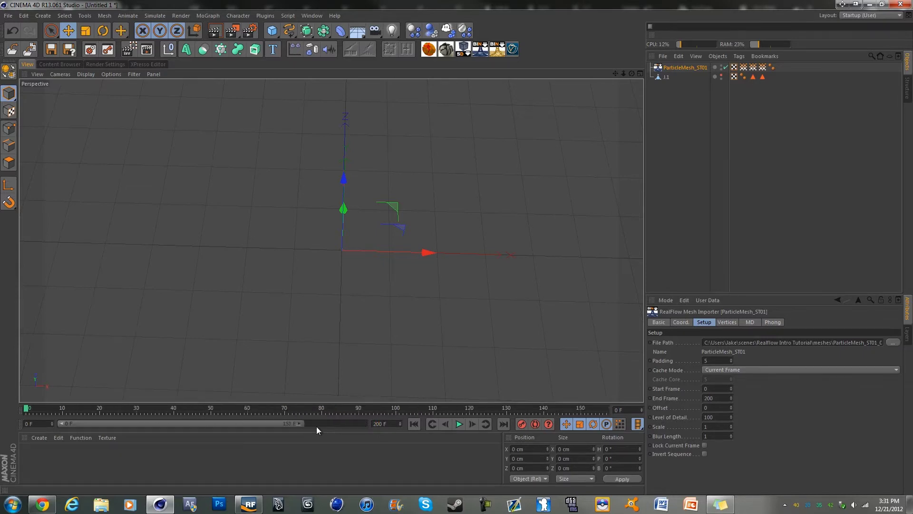
{"action": "left_click", "coordinate": [460, 425]}
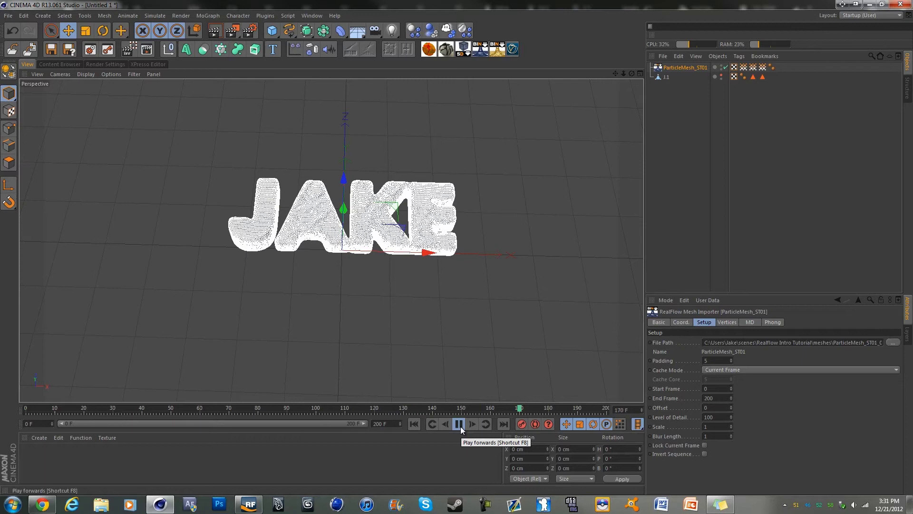
{"action": "left_click", "coordinate": [460, 425]}
{"action": "left_click", "coordinate": [720, 214]}
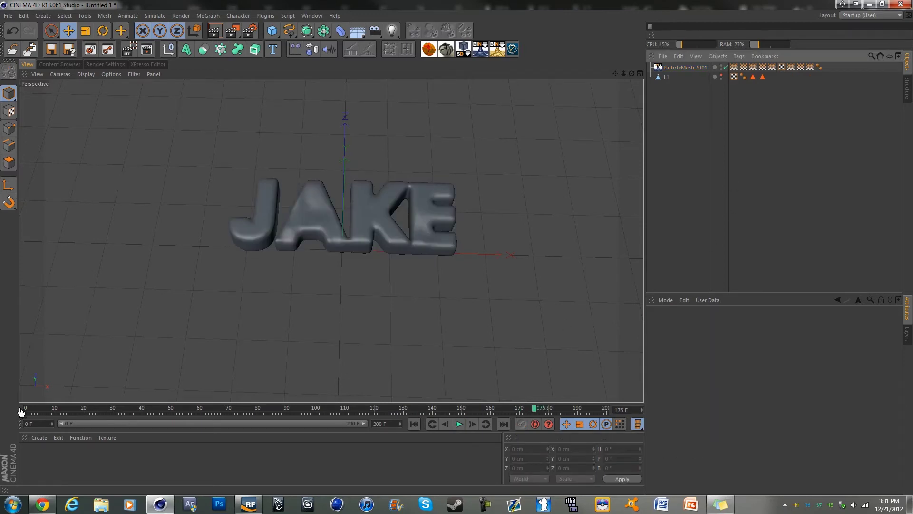
{"action": "left_click_drag", "start_coordinate": [27, 408], "coordinate": [638, 402]}
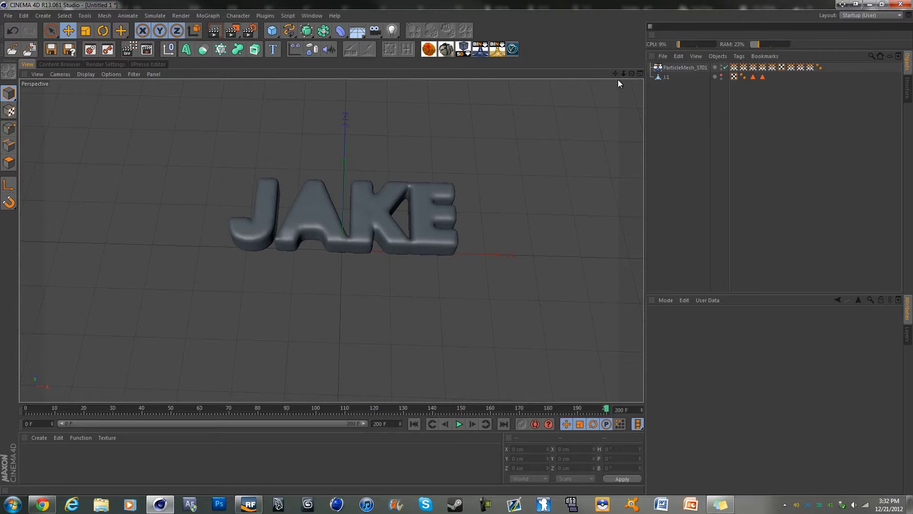
Use the Standard renderer, add Ambient Occlusion and Global Illumination, and check anti-aliasing
{"action": "left_click", "coordinate": [92, 66]}
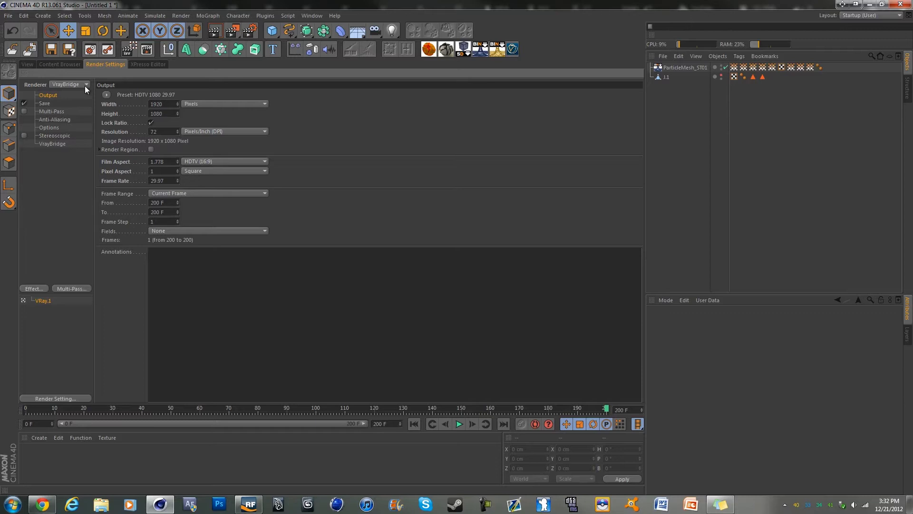
{"action": "left_click", "coordinate": [86, 86]}
{"action": "left_click", "coordinate": [32, 290]}
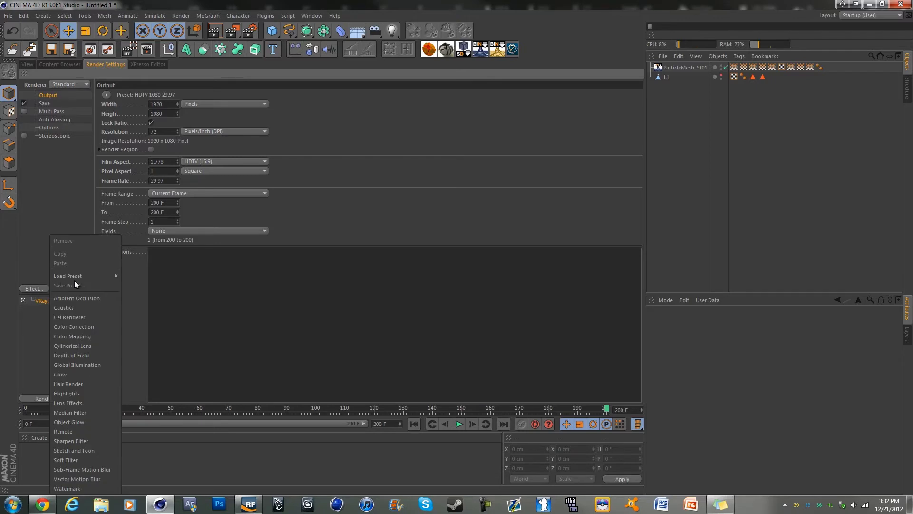
{"action": "mouse_move", "coordinate": [68, 276]}
{"action": "left_click", "coordinate": [135, 276]}
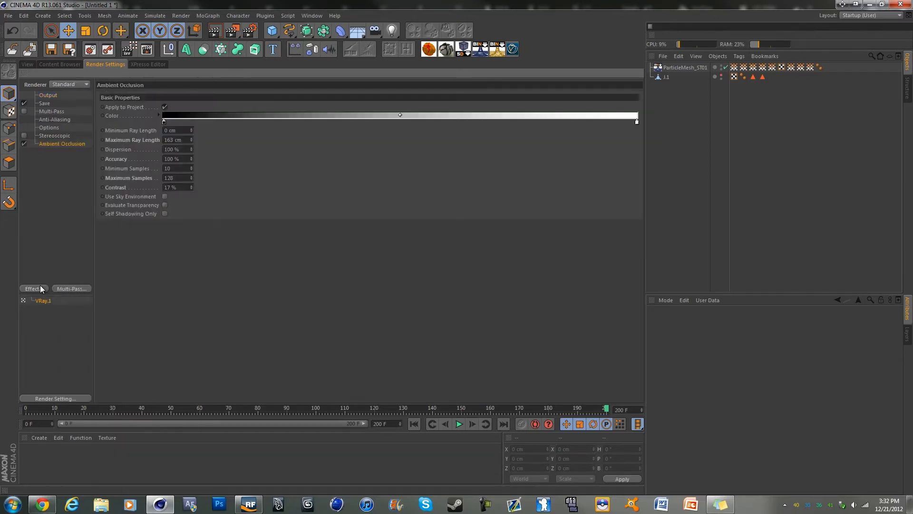
{"action": "left_click", "coordinate": [41, 287]}
{"action": "left_click", "coordinate": [134, 294]}
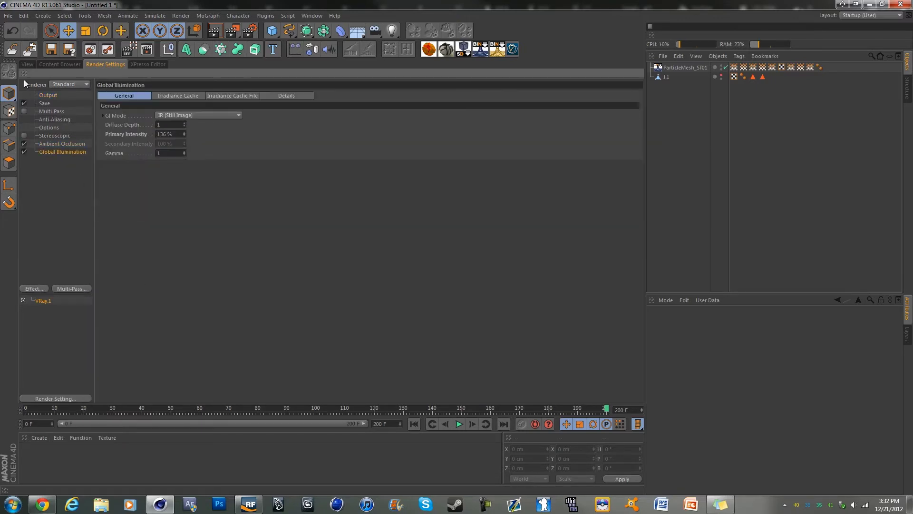
{"action": "left_click", "coordinate": [62, 120]}
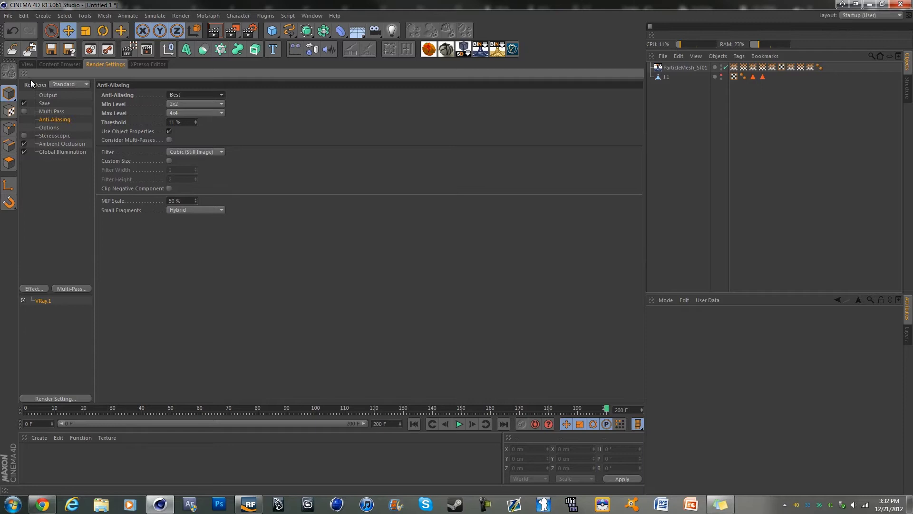
{"action": "left_click", "coordinate": [26, 64]}
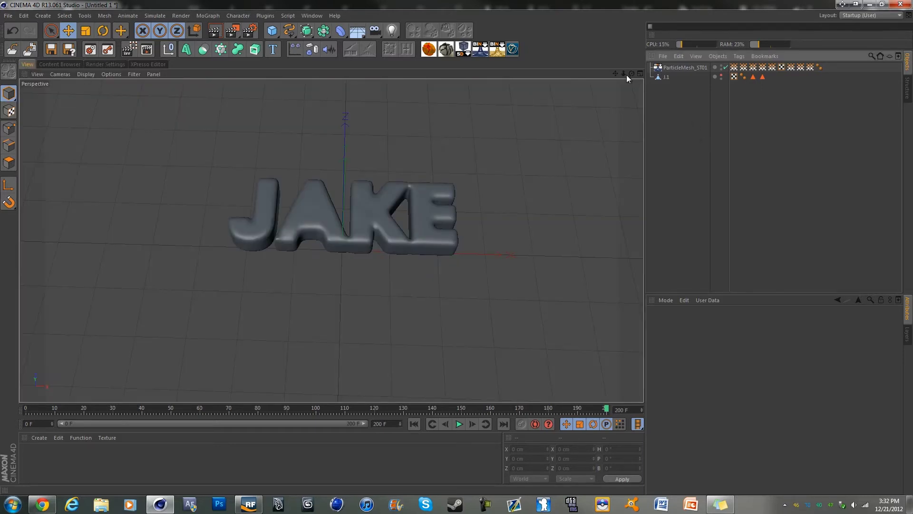
Start Load Materials in the Material Manager and open the '400 Subs Material Pack! - YGJ' folder
{"action": "left_click_drag", "start_coordinate": [457, 247], "coordinate": [455, 246], "text": "alt"}
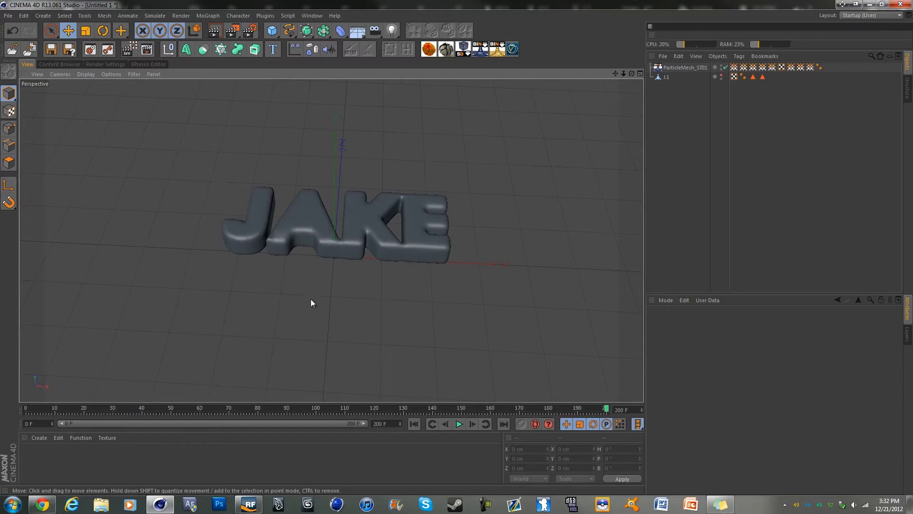
{"action": "left_click", "coordinate": [37, 436]}
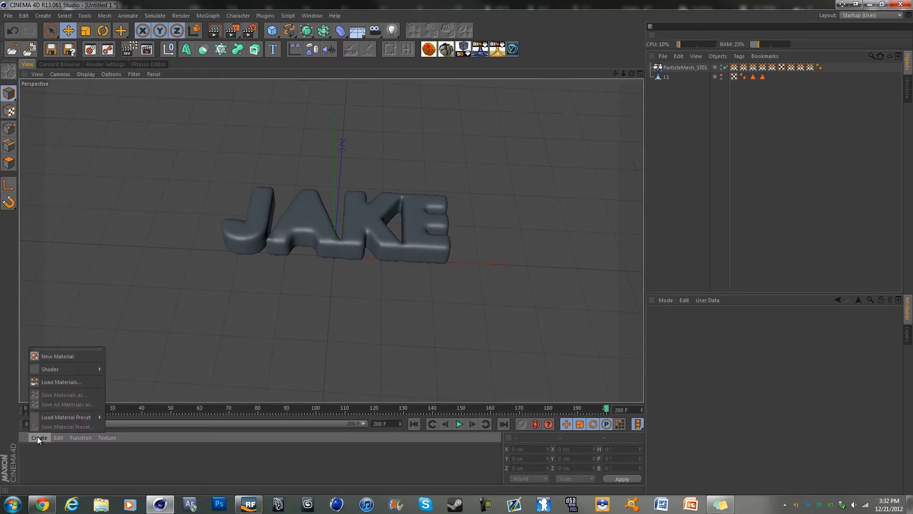
{"action": "left_click", "coordinate": [67, 465]}
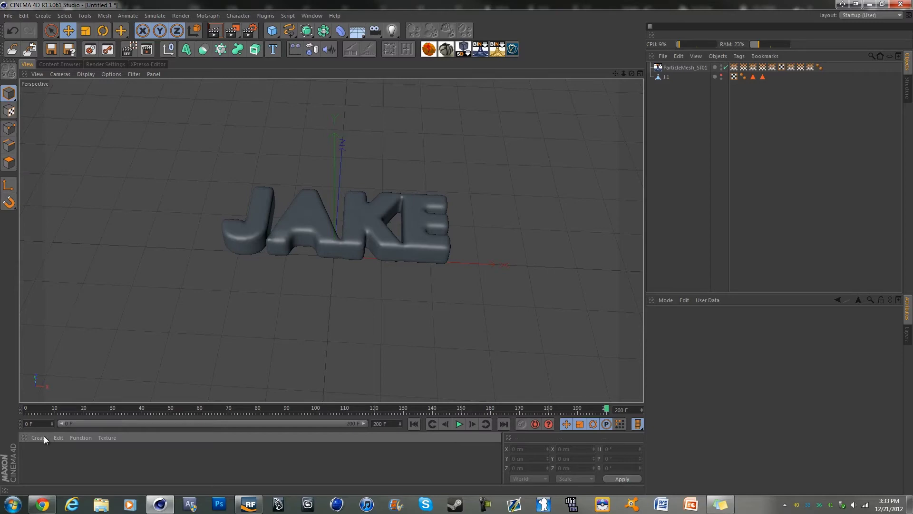
{"action": "left_click", "coordinate": [44, 437]}
{"action": "left_click", "coordinate": [61, 382]}
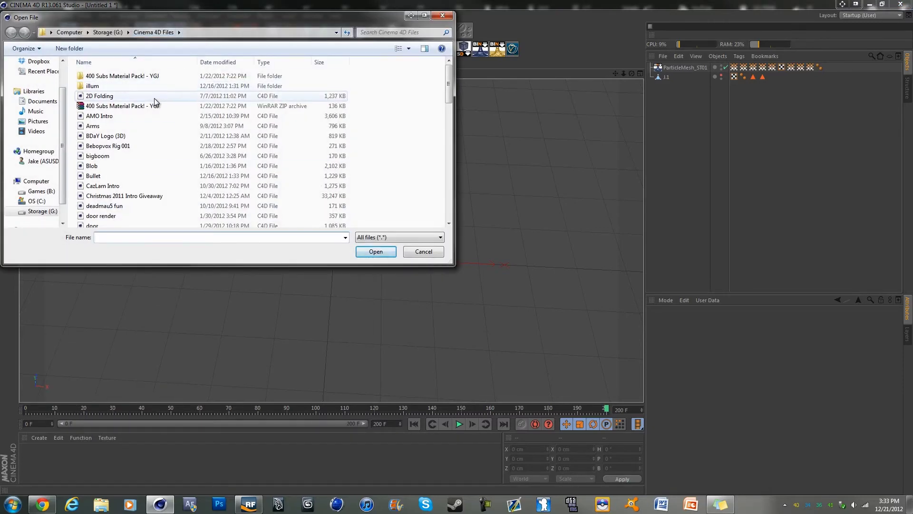
{"action": "left_click", "coordinate": [129, 76]}
Load the material pack and apply Glossy Green to the JAKE particle mesh
{"action": "double_click", "coordinate": [130, 76]}
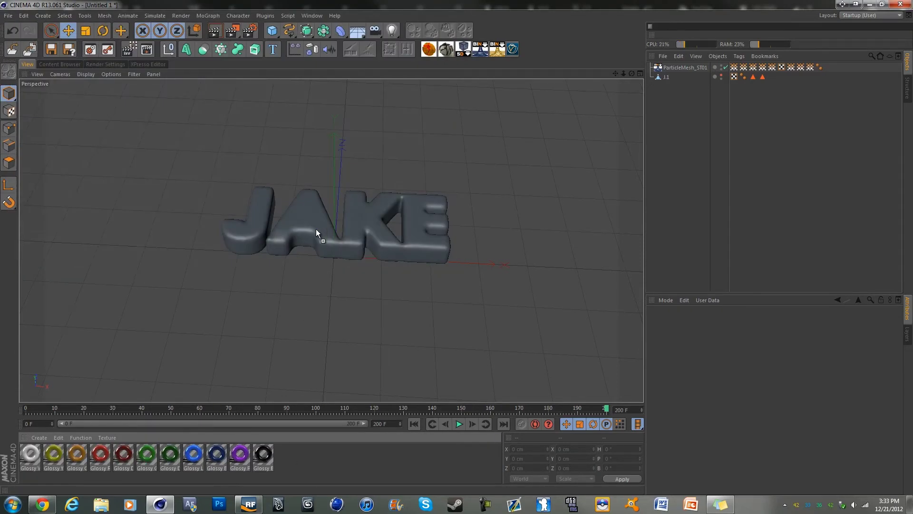
{"action": "left_click_drag", "start_coordinate": [316, 230], "coordinate": [313, 225]}
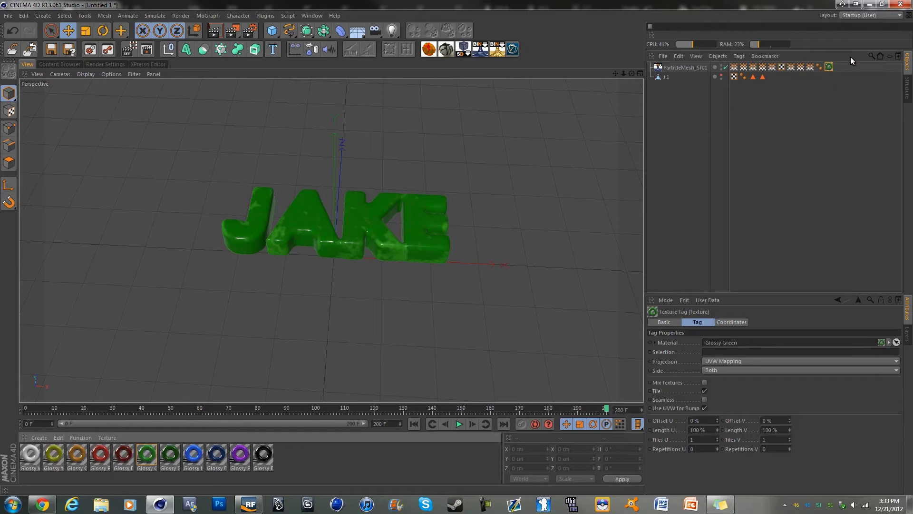
{"action": "left_click", "coordinate": [749, 223]}
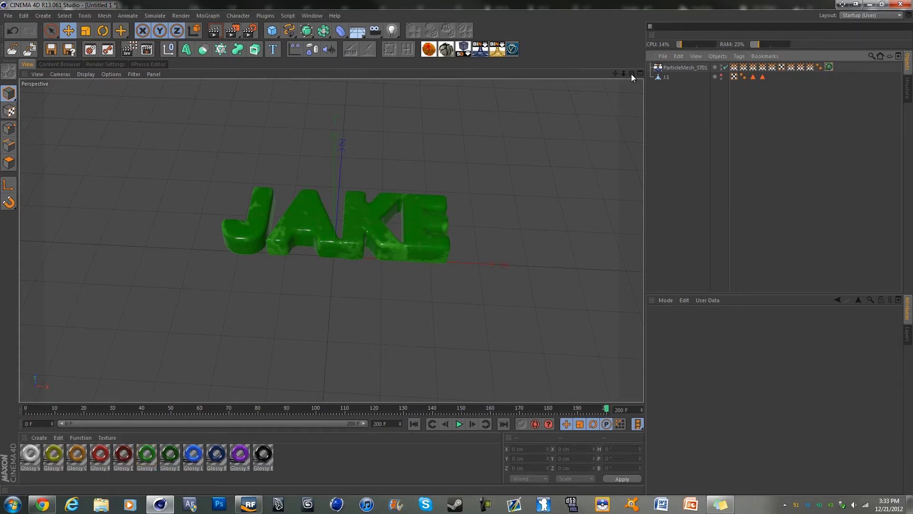
Orbit around the JAKE letters and scrub the fluid animation to frame 58
{"action": "left_click_drag", "start_coordinate": [632, 74], "coordinate": [456, 251]}
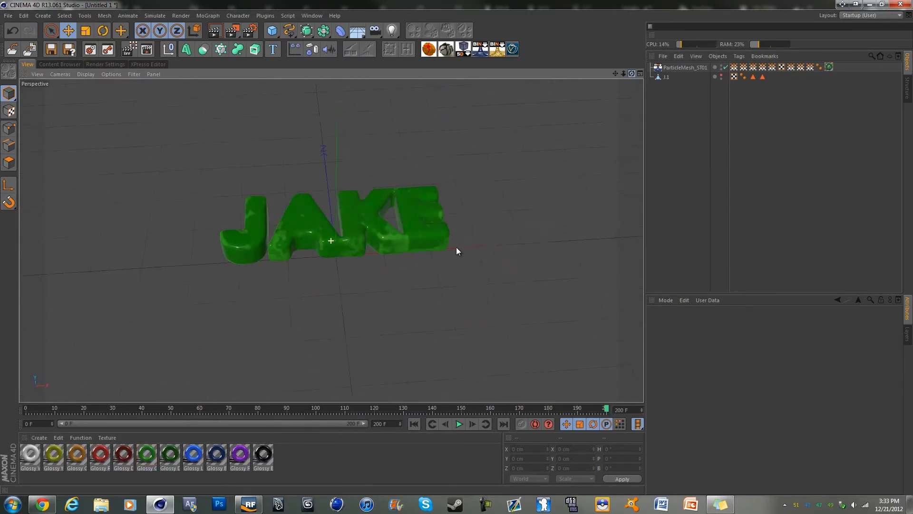
{"action": "left_click_drag", "start_coordinate": [632, 74], "coordinate": [457, 253]}
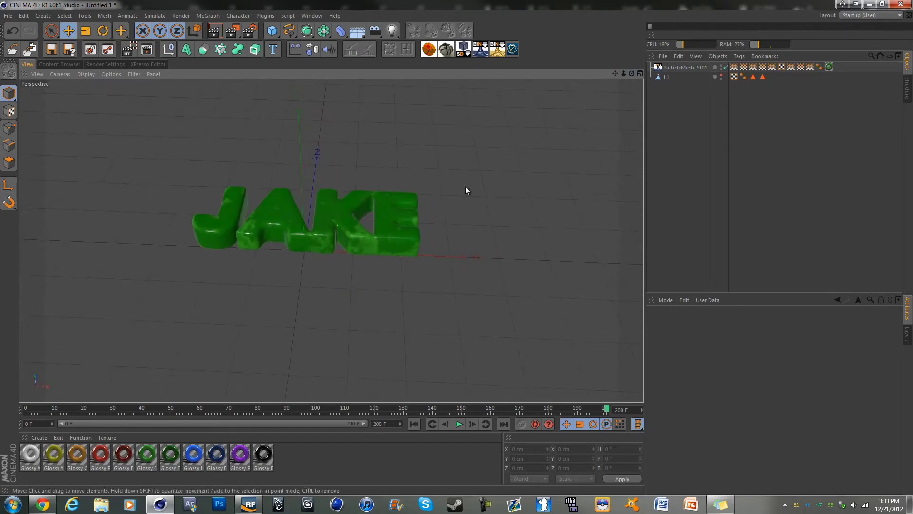
{"action": "left_click_drag", "start_coordinate": [317, 412], "coordinate": [140, 408]}
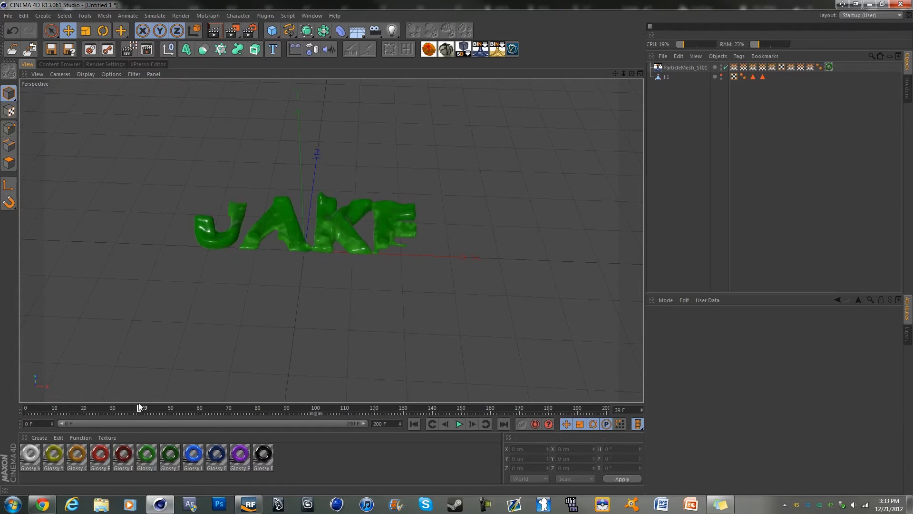
{"action": "left_click_drag", "start_coordinate": [139, 408], "coordinate": [195, 394]}
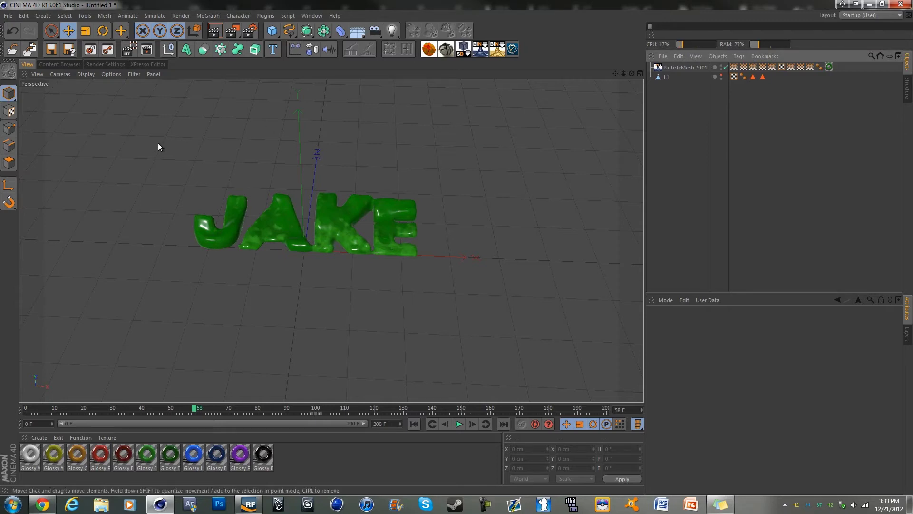
Add the Ring Light, two Softboxes and the HDRI sky from the DU Light Kit presets
{"action": "left_click", "coordinate": [102, 64]}
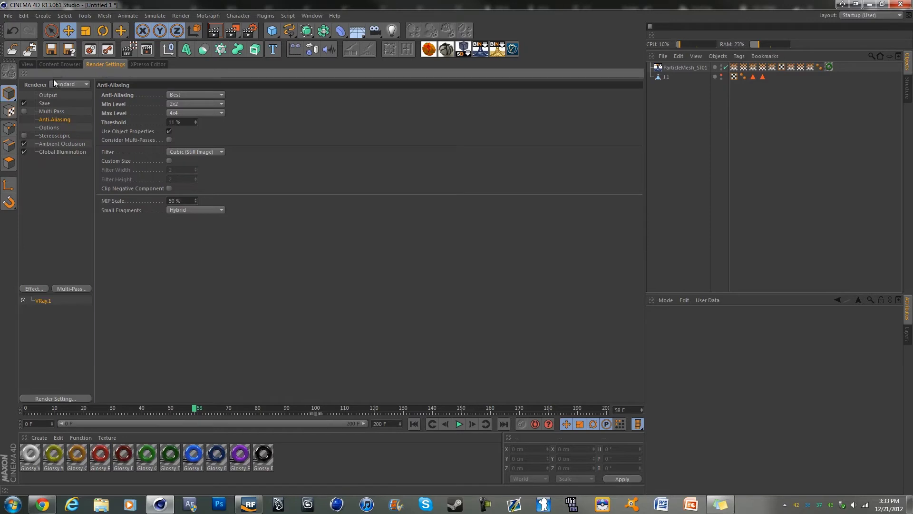
{"action": "left_click", "coordinate": [61, 64]}
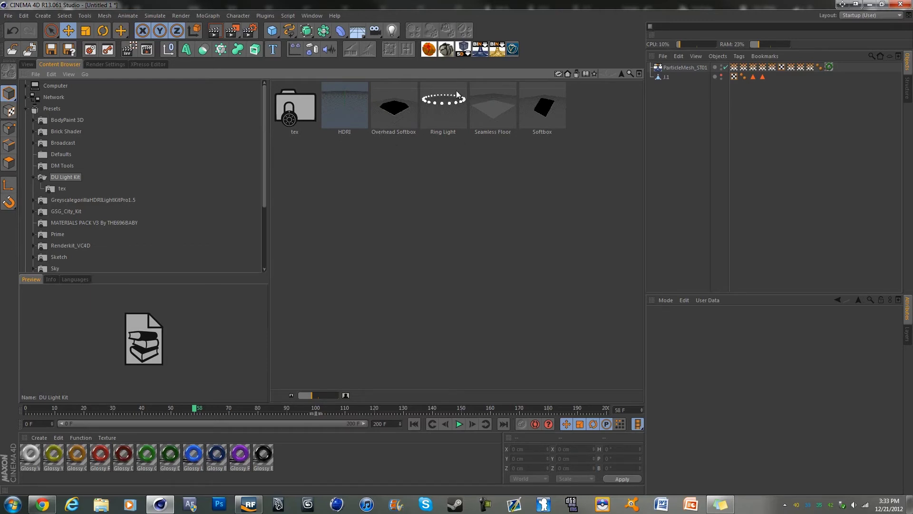
{"action": "double_click", "coordinate": [448, 106]}
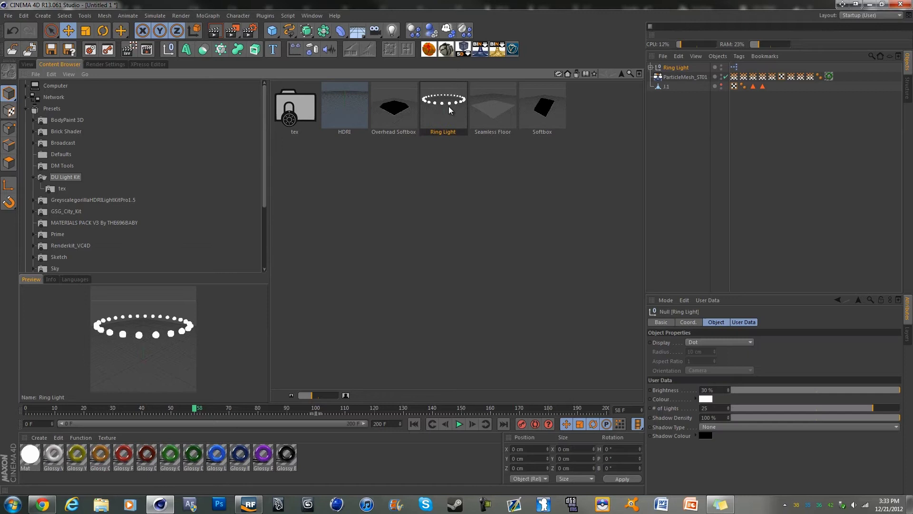
{"action": "double_click", "coordinate": [545, 110]}
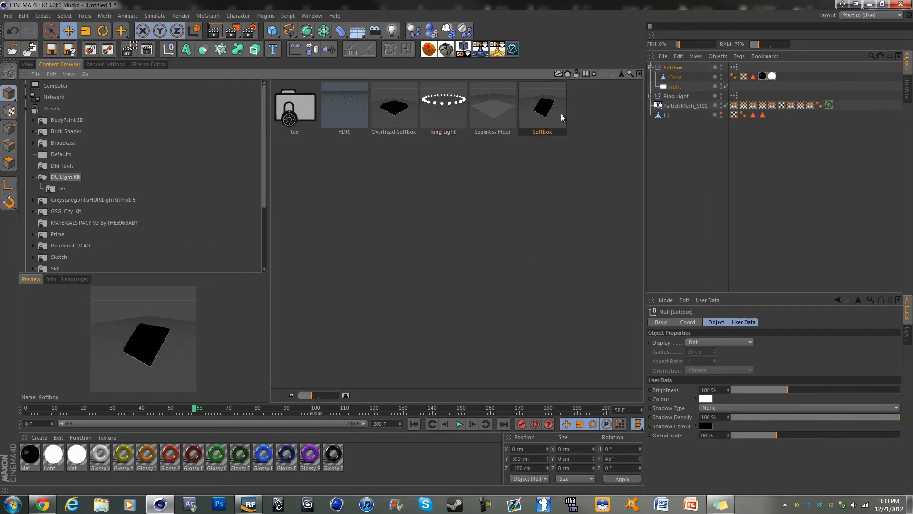
{"action": "double_click", "coordinate": [561, 114]}
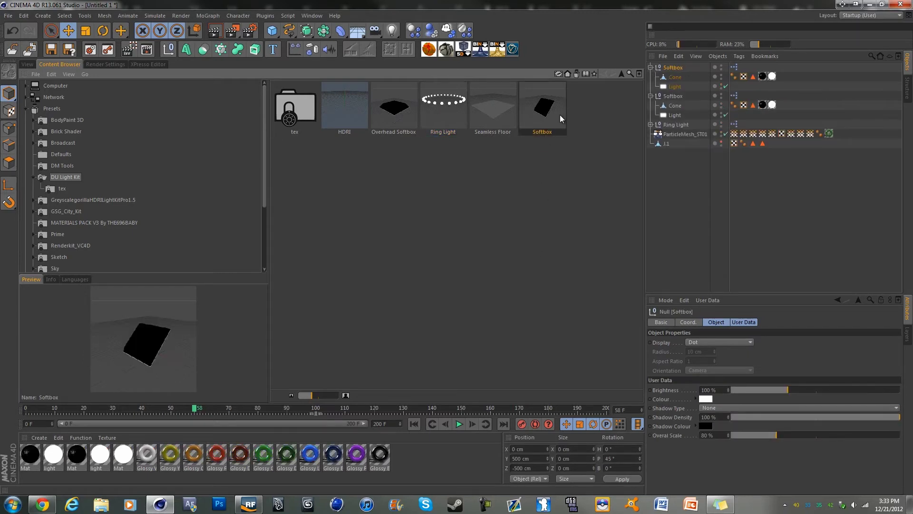
{"action": "double_click", "coordinate": [340, 114]}
Inspect the HDRI sky's settings and coordinates without changing its image
{"action": "left_click", "coordinate": [30, 65]}
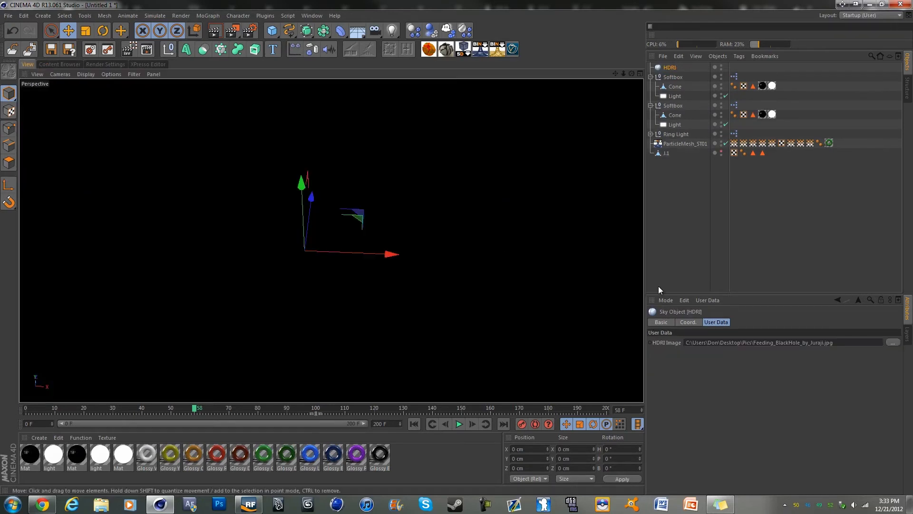
{"action": "left_click", "coordinate": [892, 344]}
{"action": "left_click", "coordinate": [417, 248]}
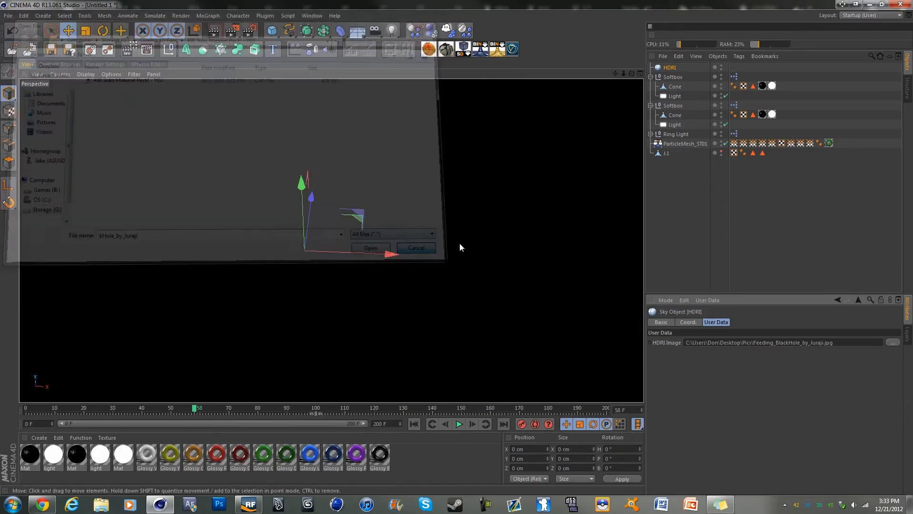
{"action": "left_click", "coordinate": [688, 322]}
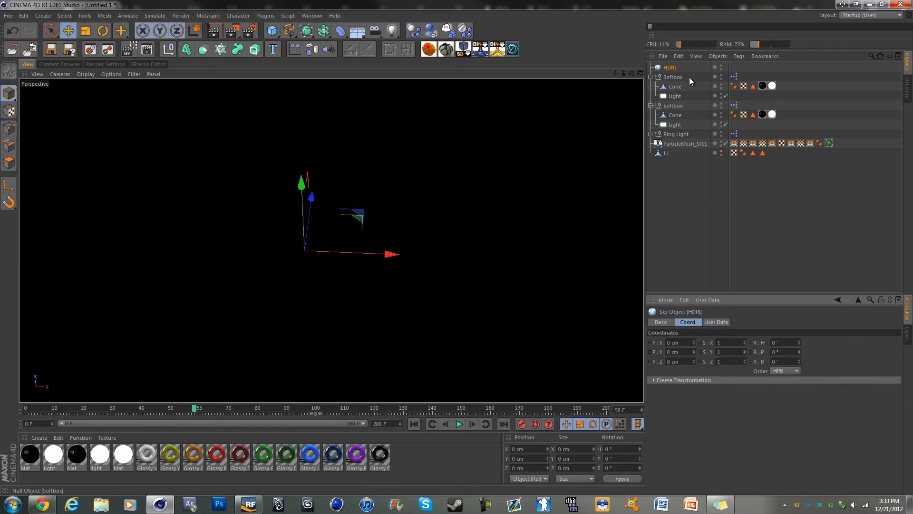
Delete the HDRI sky, add a camera, and check the first softbox's settings
{"action": "key", "text": "Delete"}
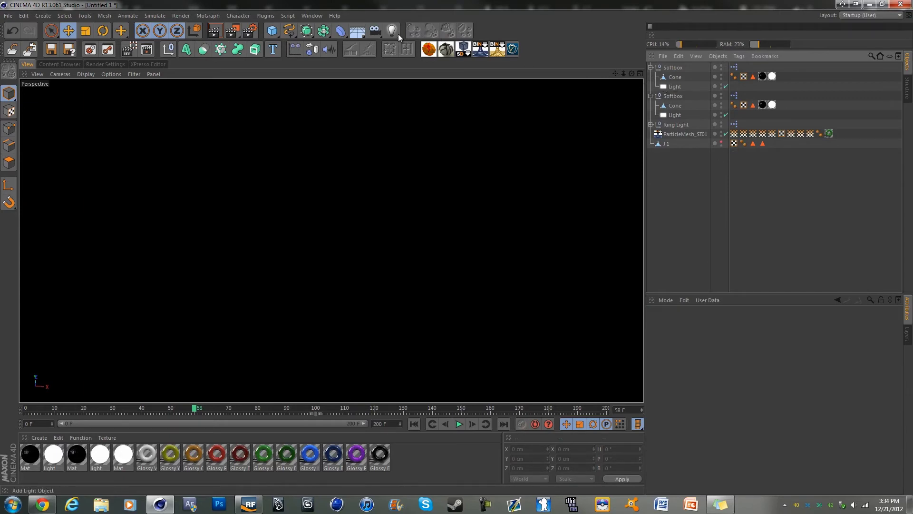
{"action": "left_click", "coordinate": [375, 31]}
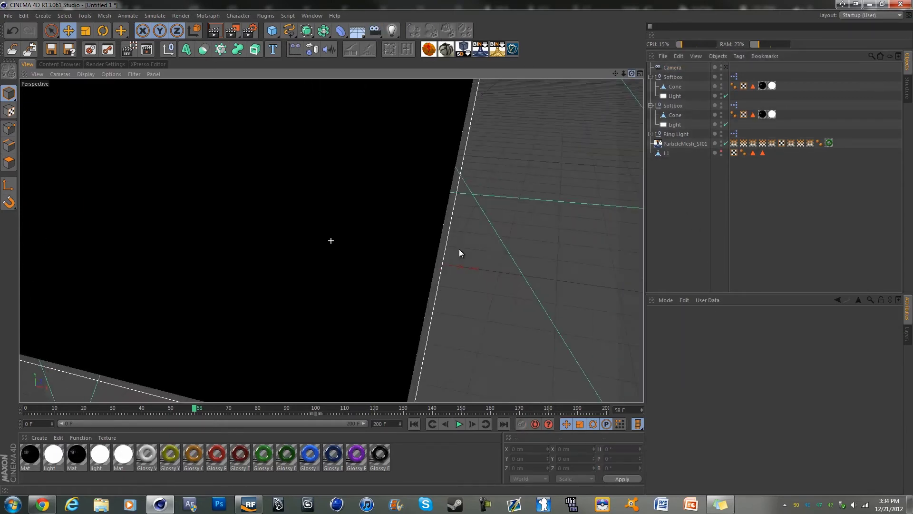
{"action": "left_click_drag", "start_coordinate": [459, 248], "coordinate": [459, 244], "text": "alt"}
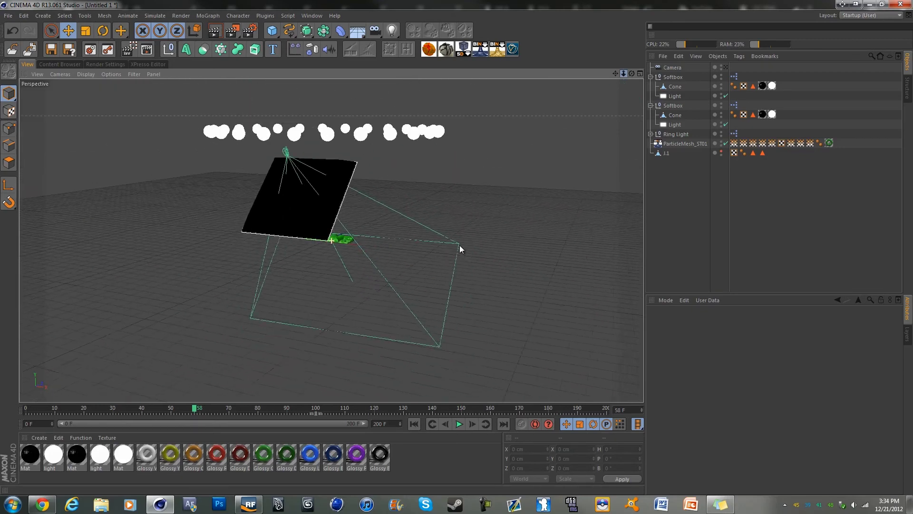
{"action": "scroll", "coordinate": [460, 249], "scroll_direction": "up", "scroll_amount": 2}
{"action": "left_click", "coordinate": [673, 76]}
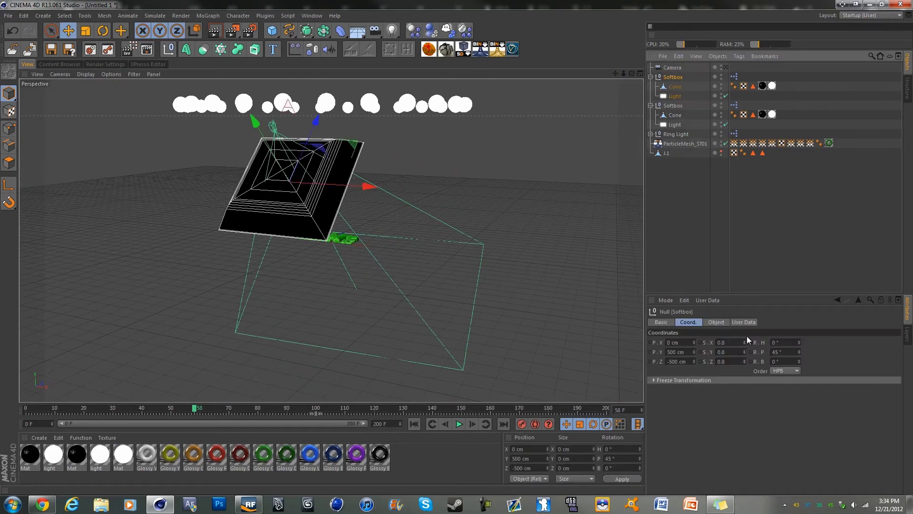
{"action": "left_click", "coordinate": [744, 322]}
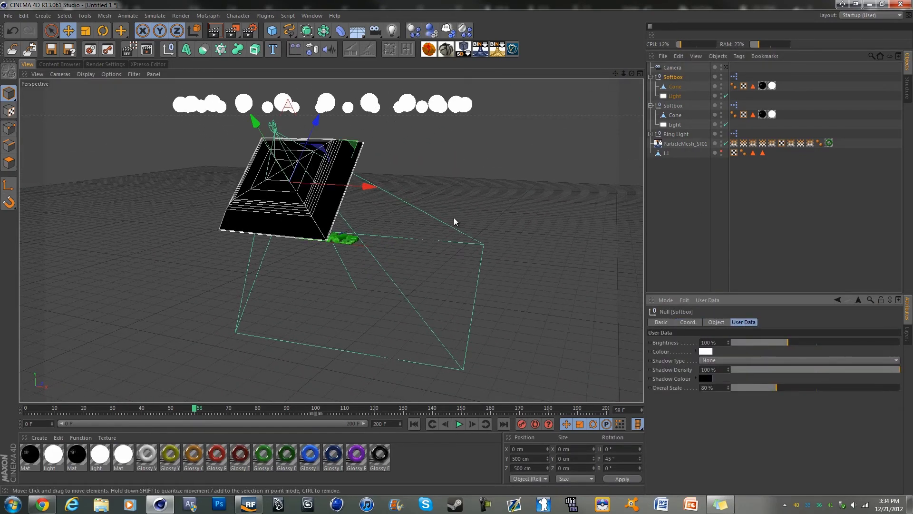
Move the two softboxes to the left and right of JAKE
{"action": "left_click_drag", "start_coordinate": [457, 247], "coordinate": [455, 248], "text": "alt"}
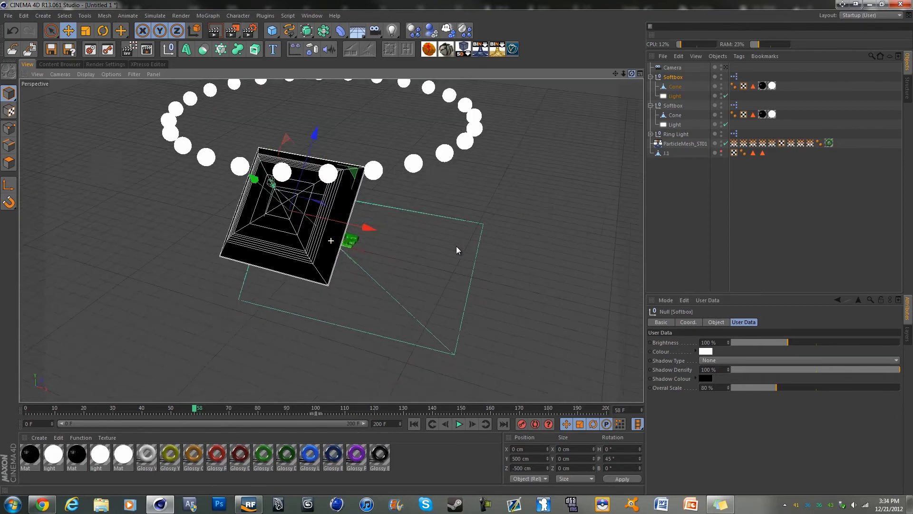
{"action": "left_click_drag", "start_coordinate": [359, 226], "coordinate": [235, 192]}
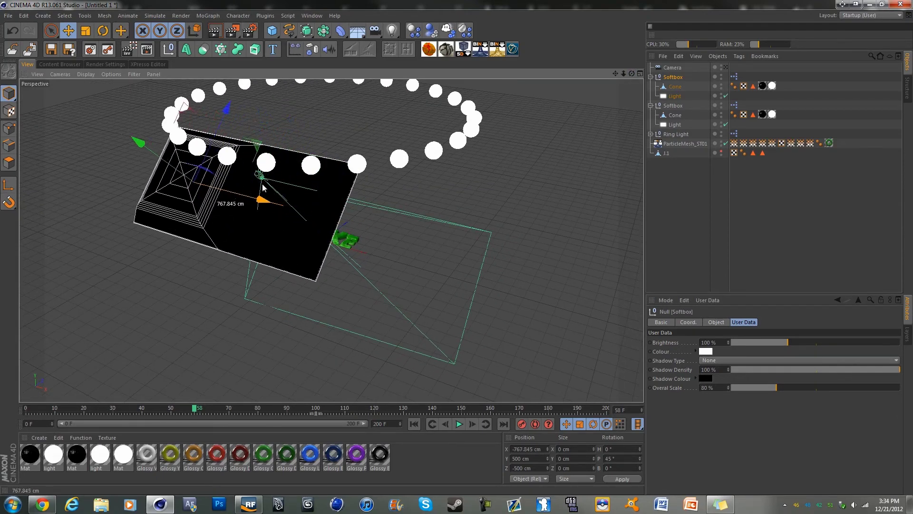
{"action": "left_click", "coordinate": [342, 189]}
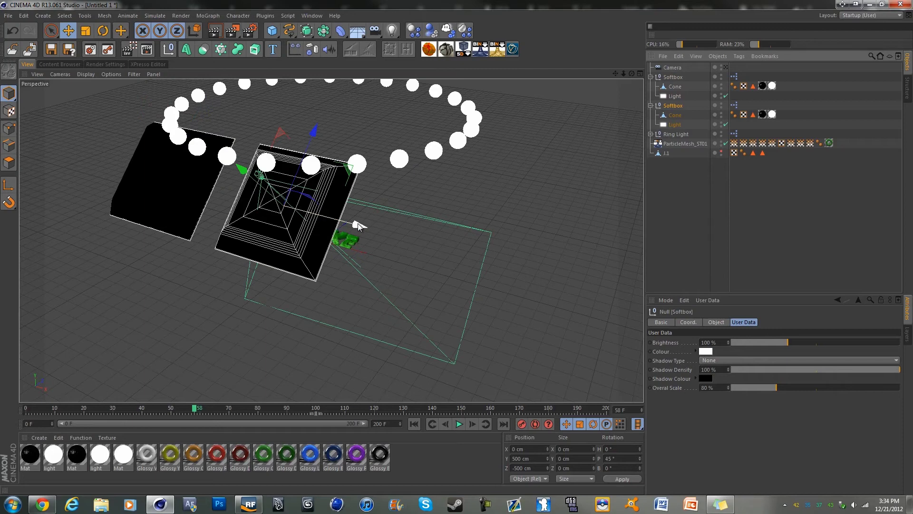
{"action": "left_click_drag", "start_coordinate": [357, 224], "coordinate": [558, 271]}
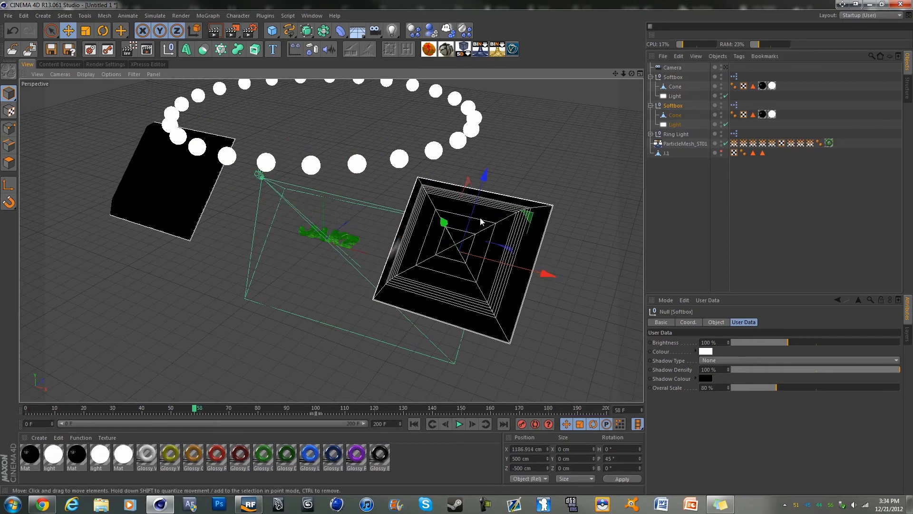
Rotate both softboxes so they angle toward JAKE
{"action": "left_click", "coordinate": [106, 35]}
{"action": "left_click_drag", "start_coordinate": [454, 243], "coordinate": [495, 285]}
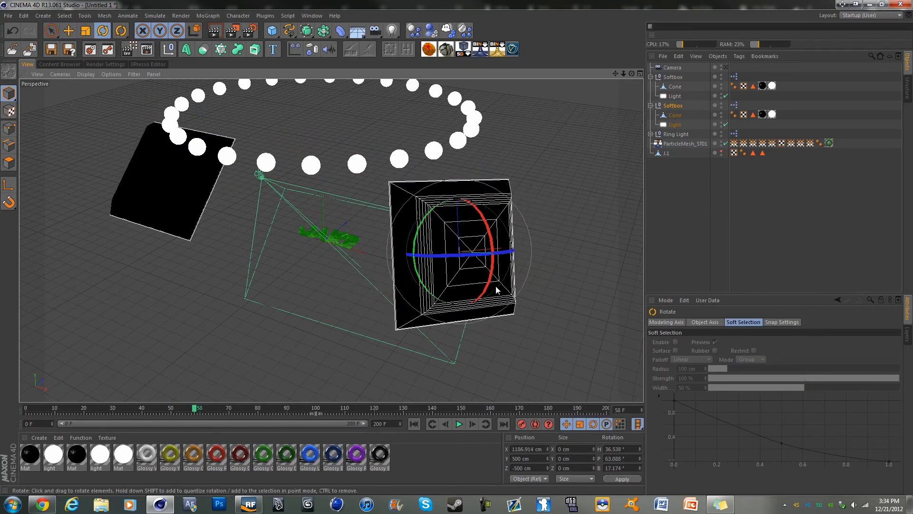
{"action": "left_click", "coordinate": [673, 76]}
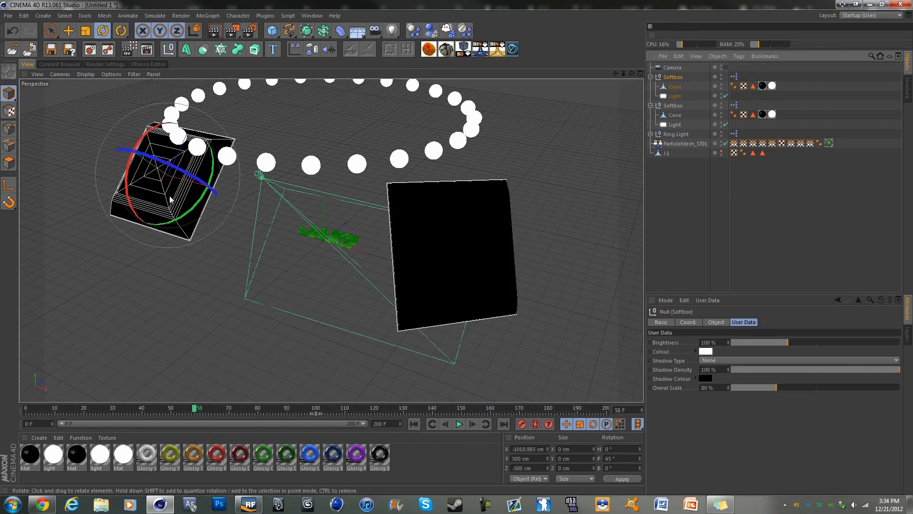
{"action": "left_click_drag", "start_coordinate": [129, 213], "coordinate": [124, 207]}
{"action": "left_click", "coordinate": [660, 220]}
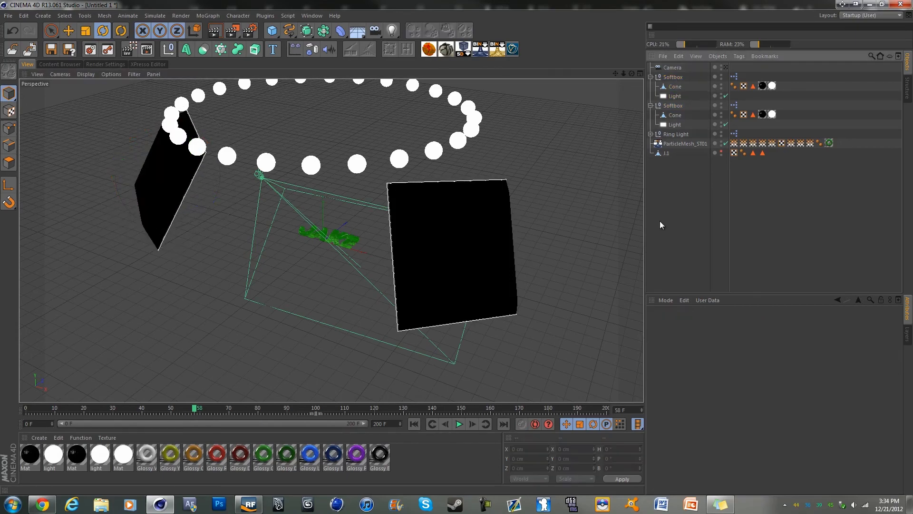
Look through the new camera and run a Ctrl+R viewport render, restarting it once
{"action": "left_click", "coordinate": [725, 67]}
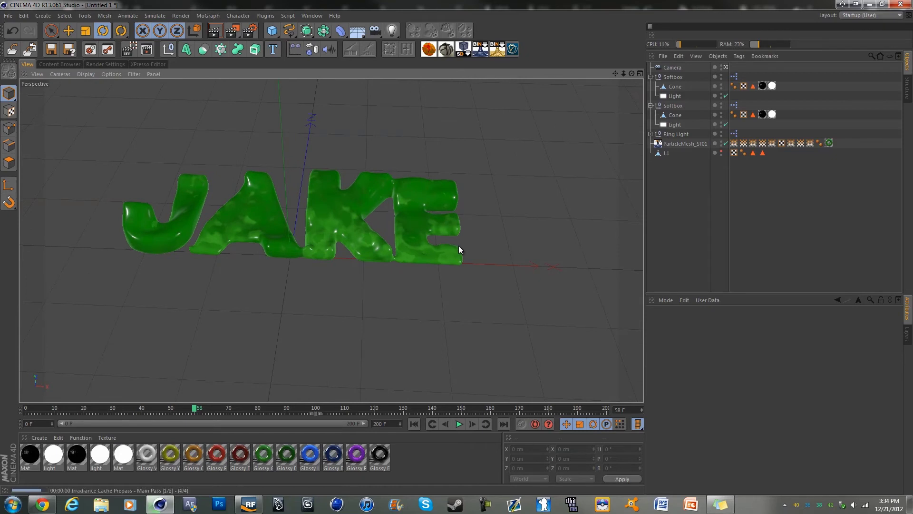
{"action": "key", "text": "ctrl+r"}
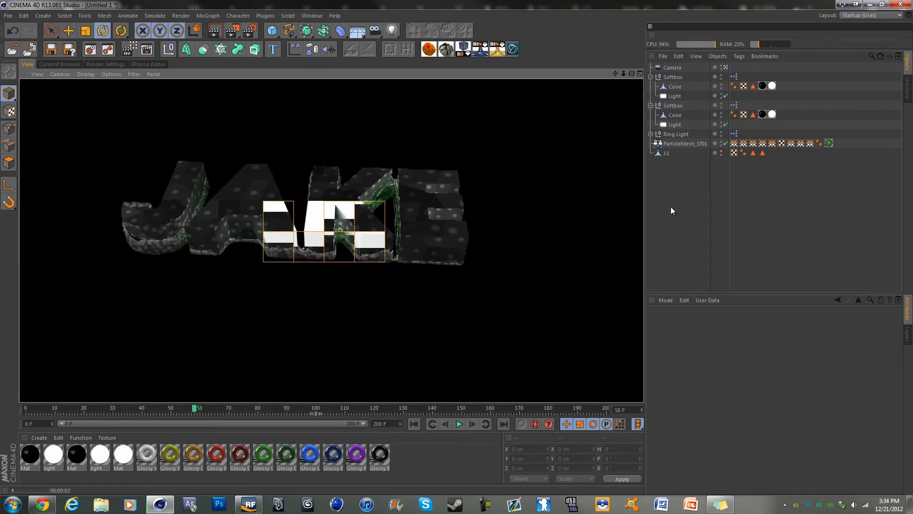
{"action": "left_click", "coordinate": [690, 211]}
{"action": "key", "text": "ctrl+r"}
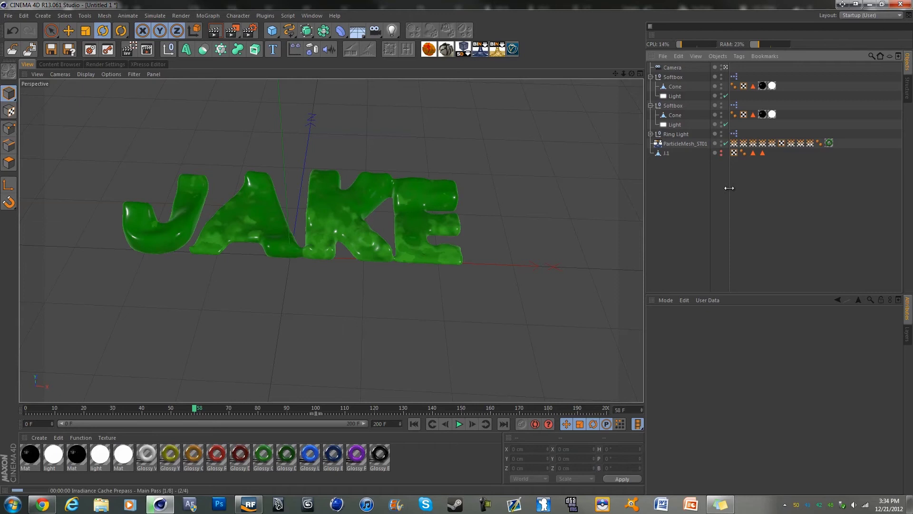